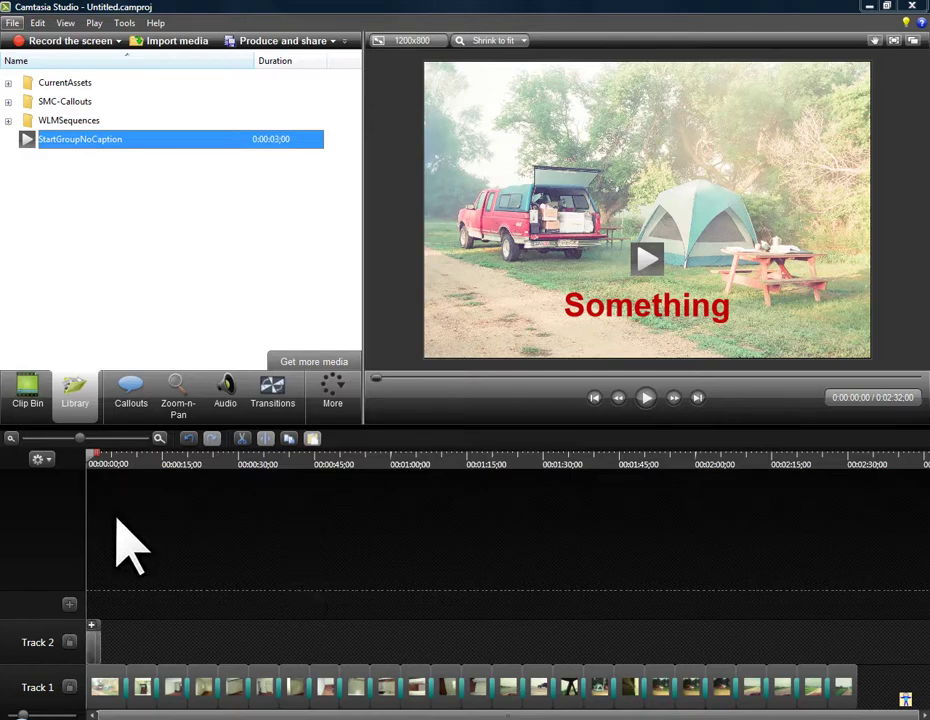
- Add Marker 1 at 0:00, then zoom the timeline in to inspect the first clips
left_click(237, 554)
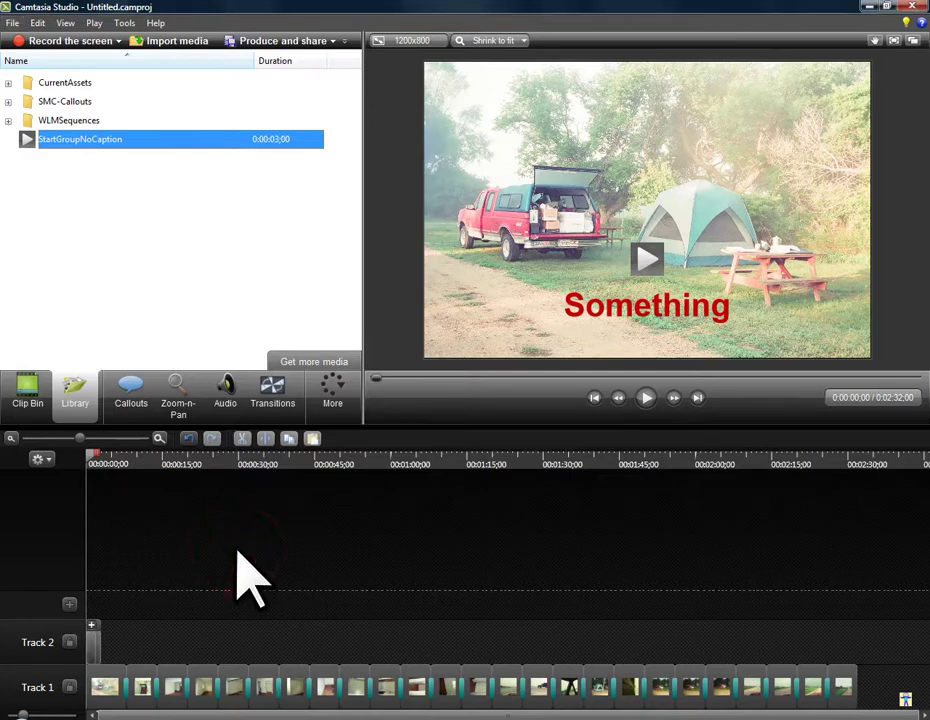
key("m")
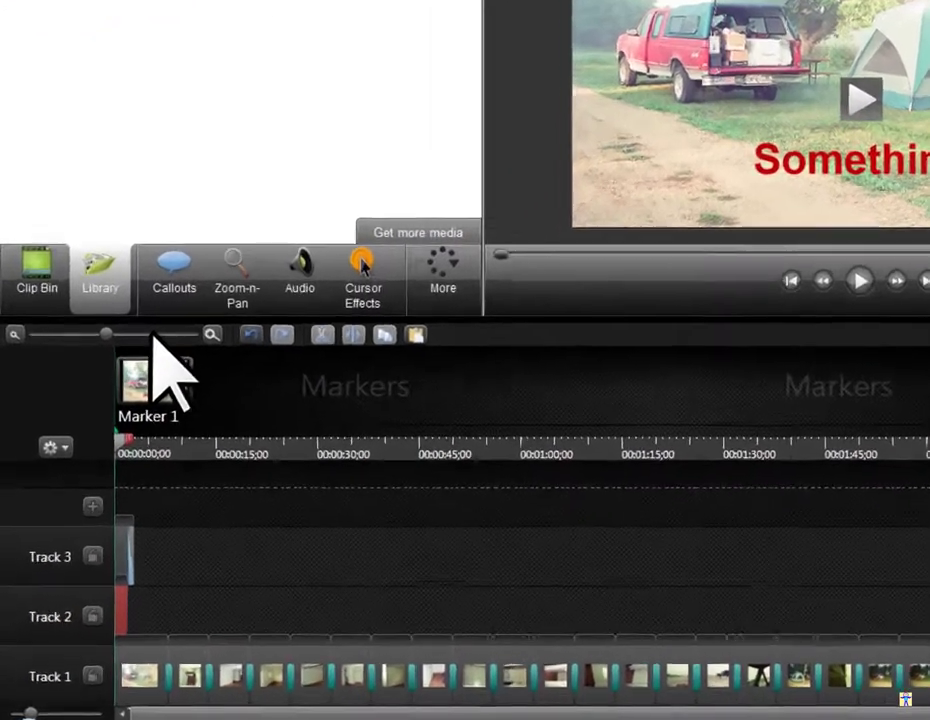
left_click(111, 430)
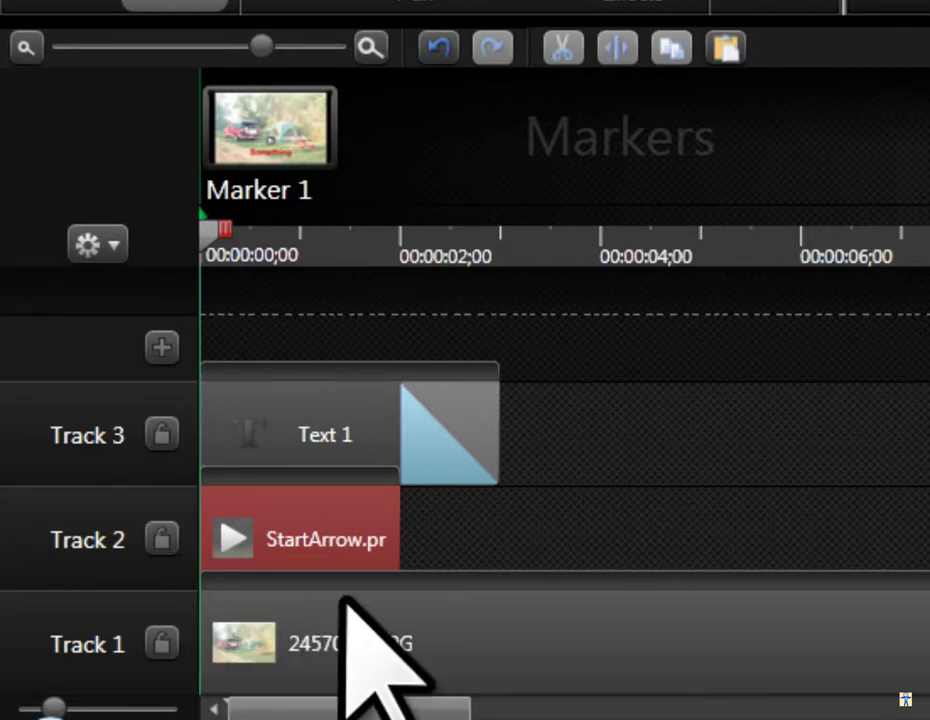
left_click(201, 585)
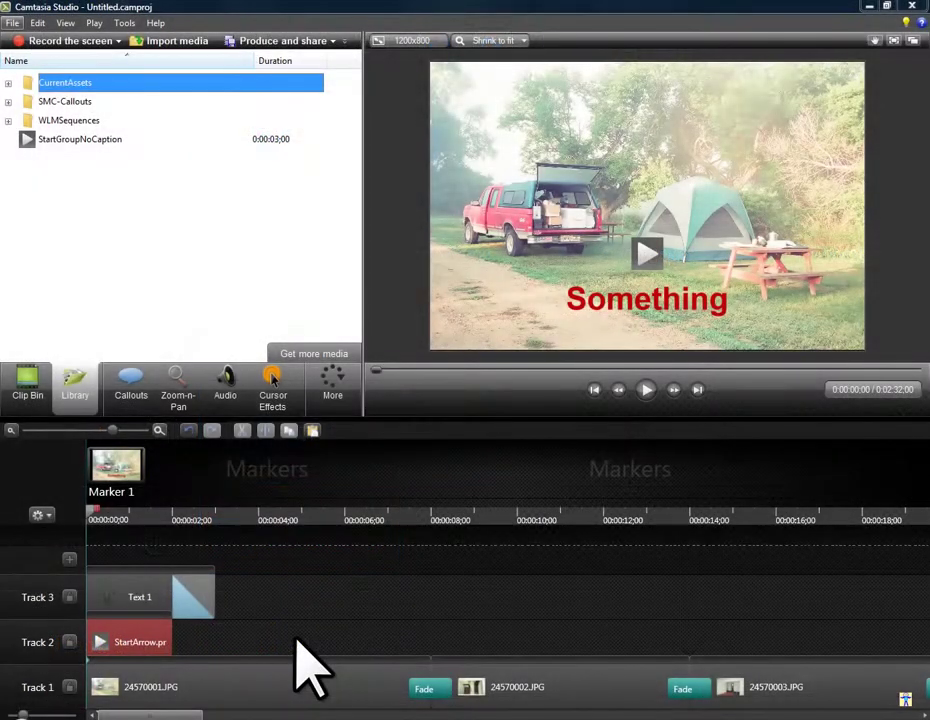
- Store the whole 2:32 timeline in the Library as a clip renamed 01
key("ctrl+F9")
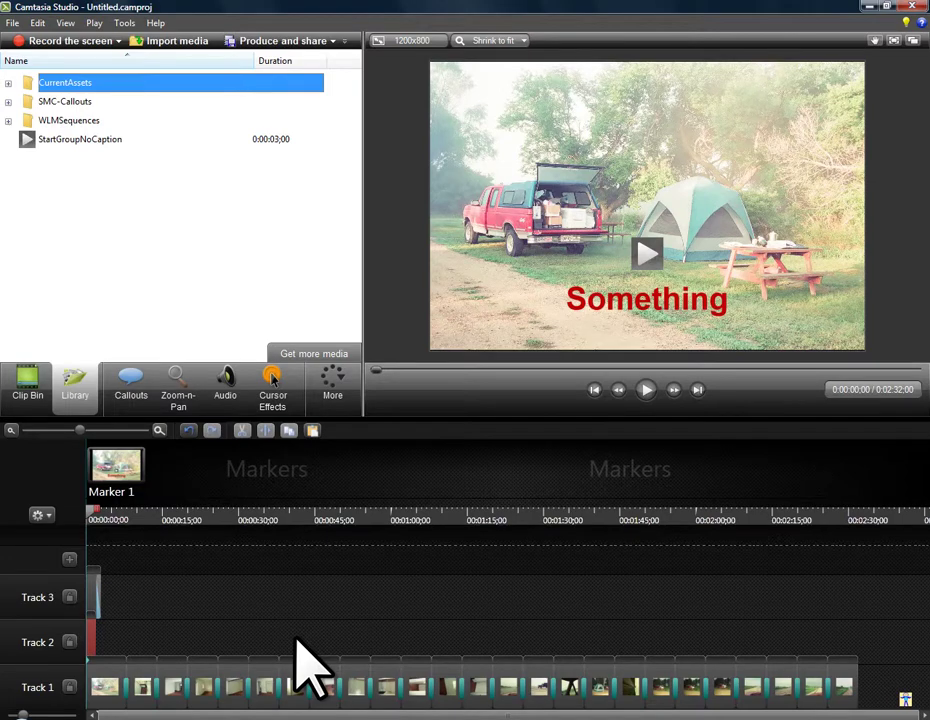
key("ctrl+shift+End")
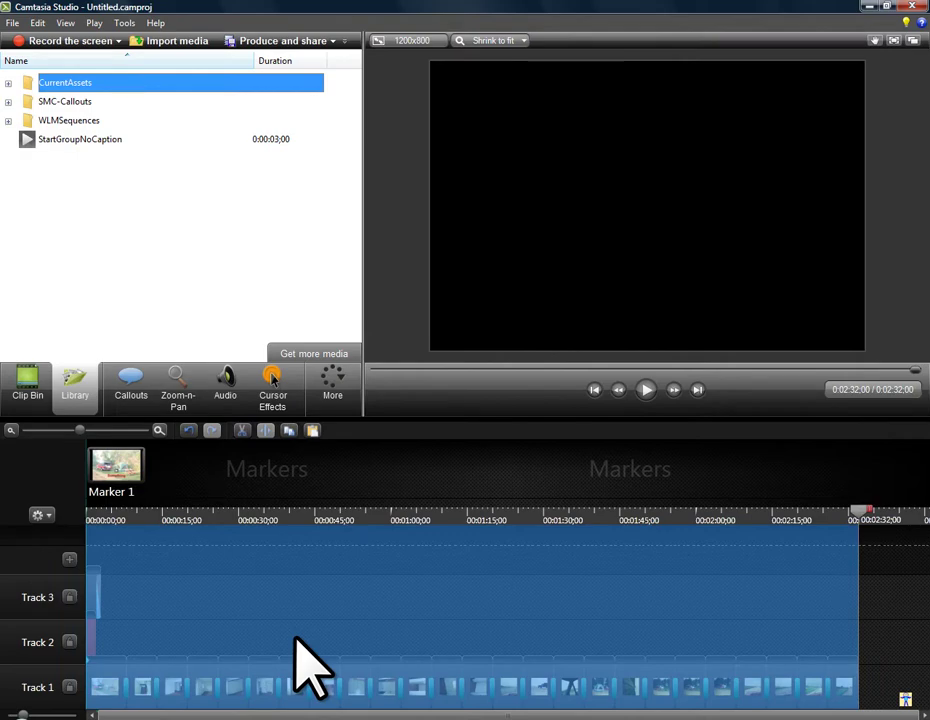
right_click(297, 638)
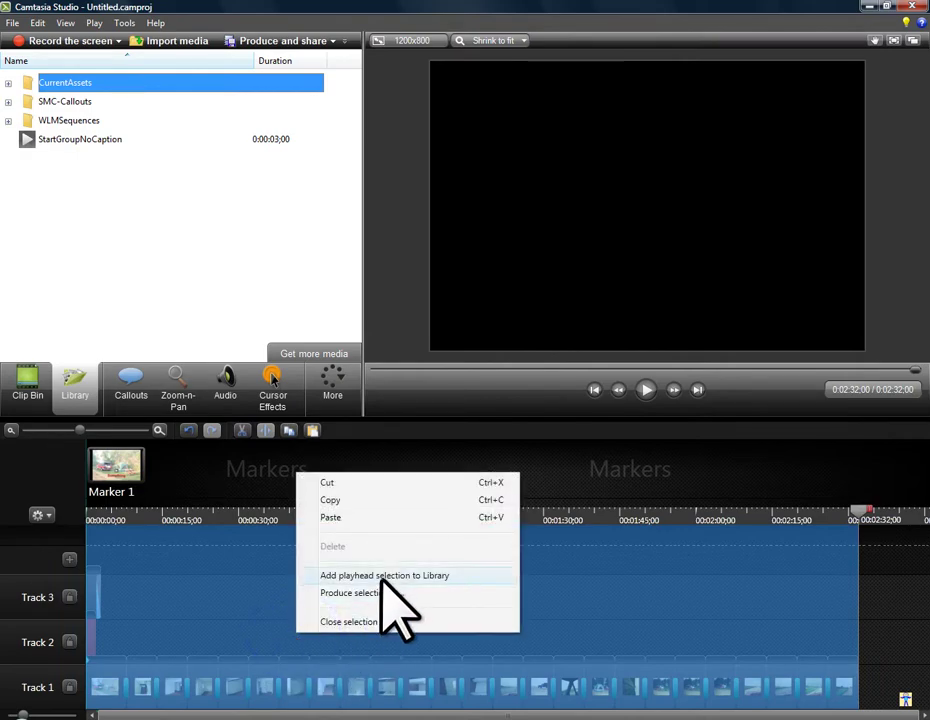
left_click(396, 575)
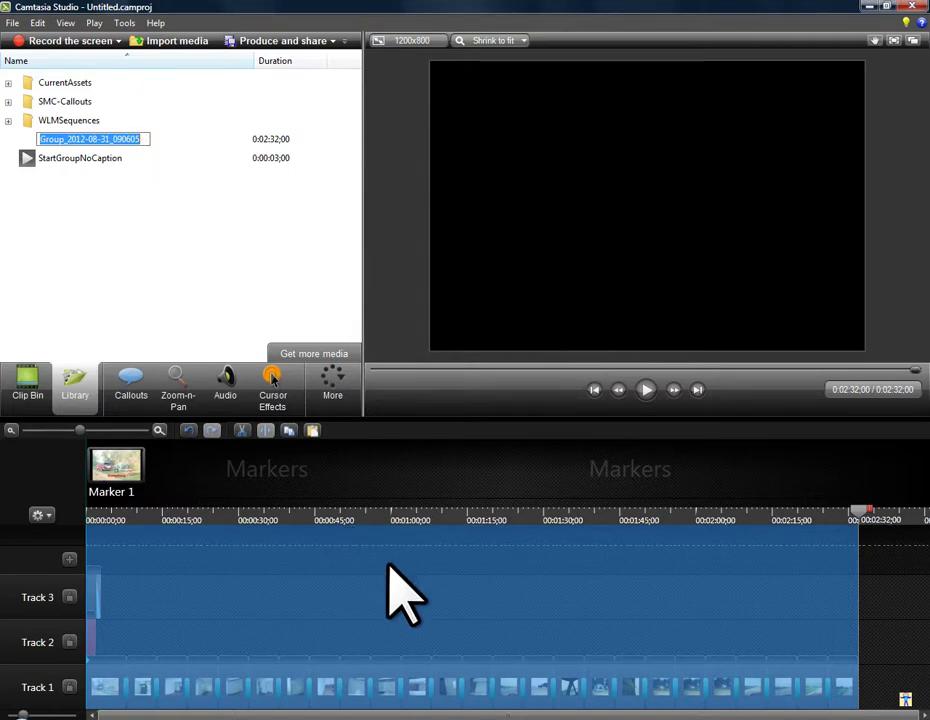
type("01")
key("Return")
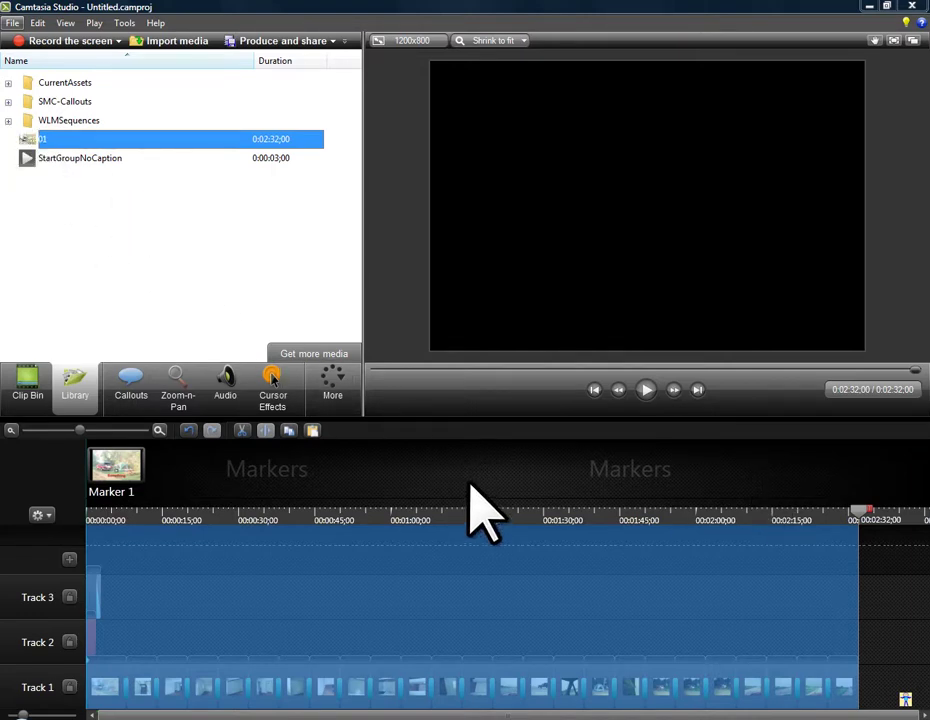
- Start a new empty project, discarding changes to the untitled one
key("alt+f")
key("n")
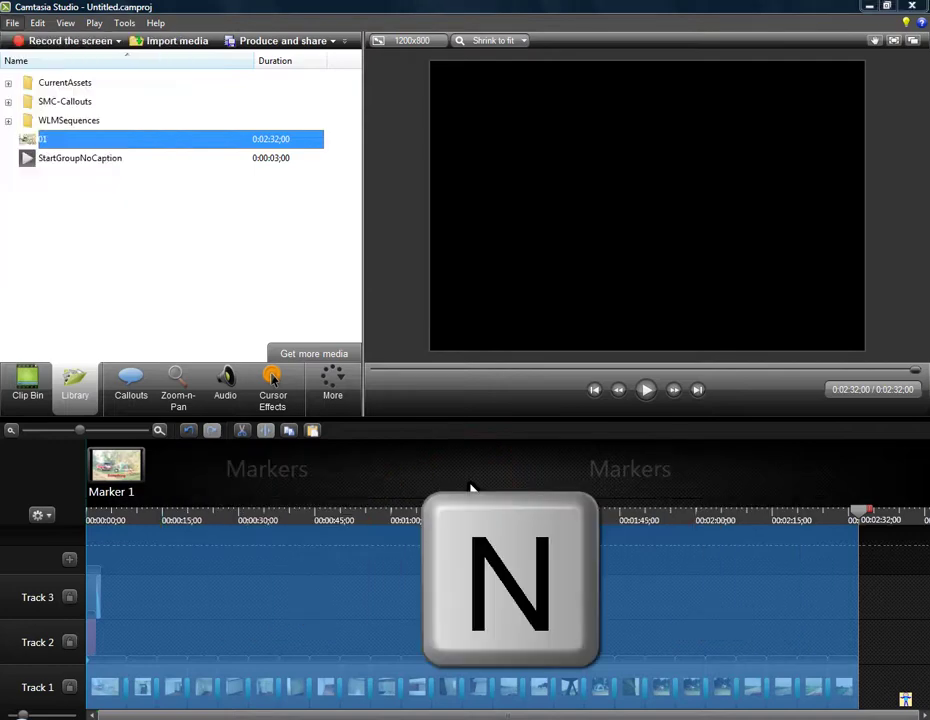
key("Right")
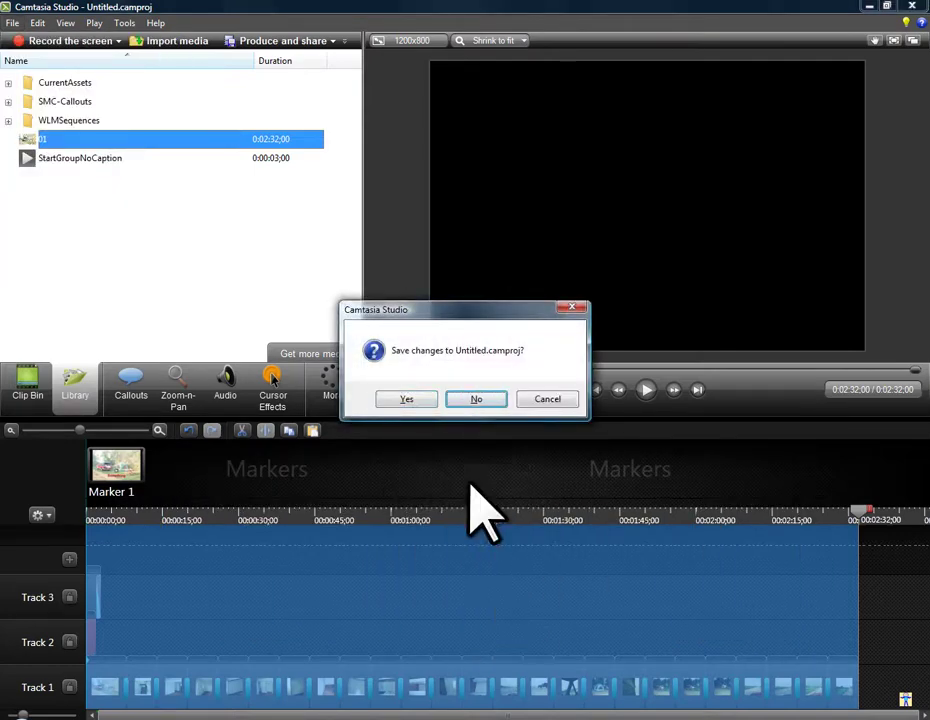
key("Return")
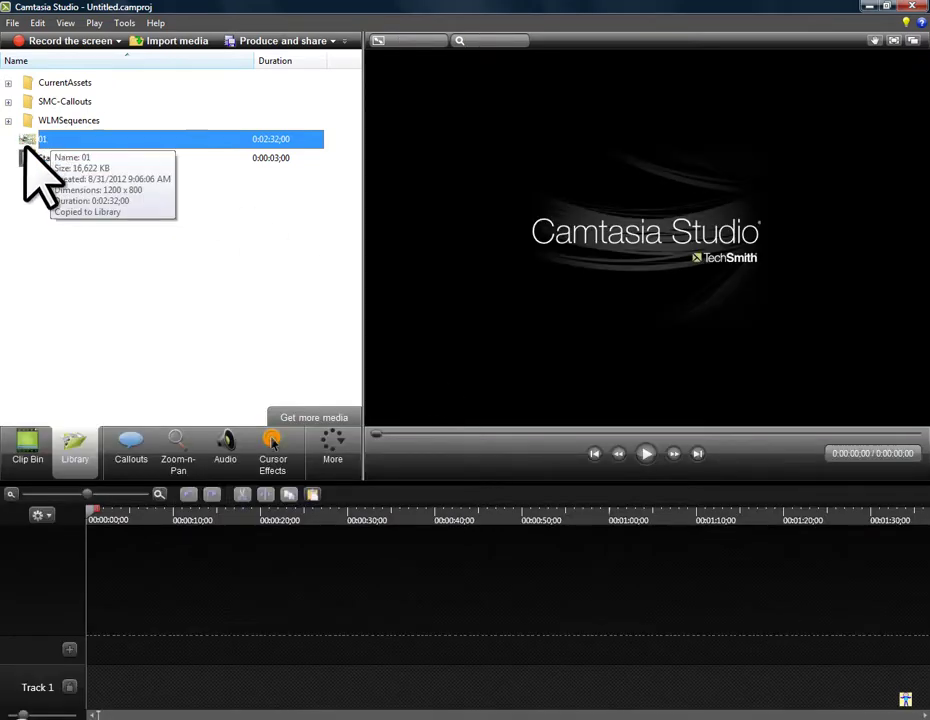
- Add library clip 01 to the timeline with 1200 x 800 editing dimensions
right_click(27, 143)
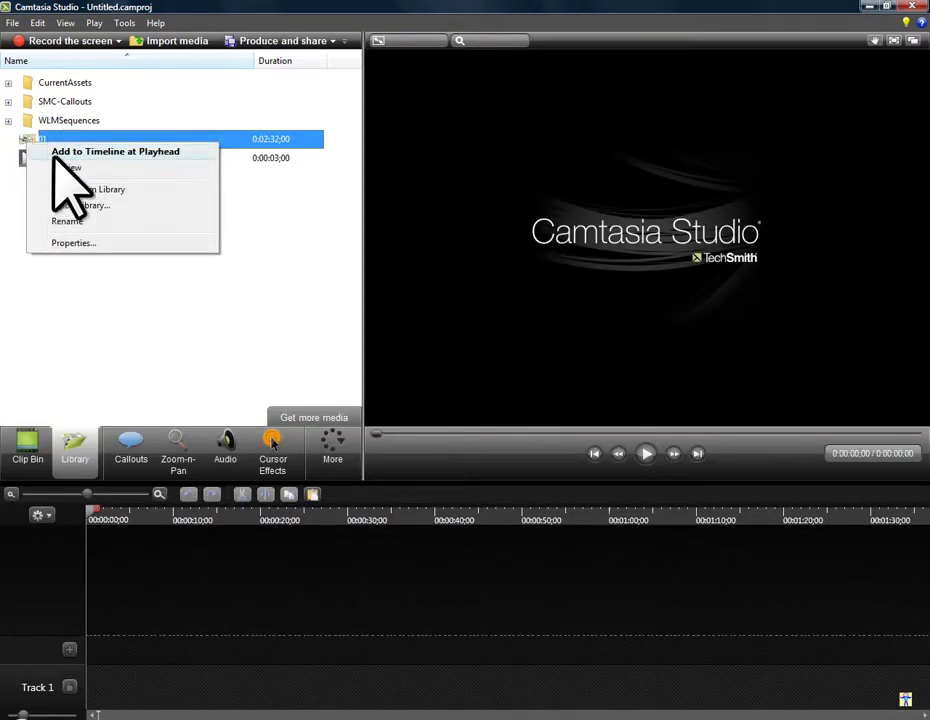
left_click(50, 166)
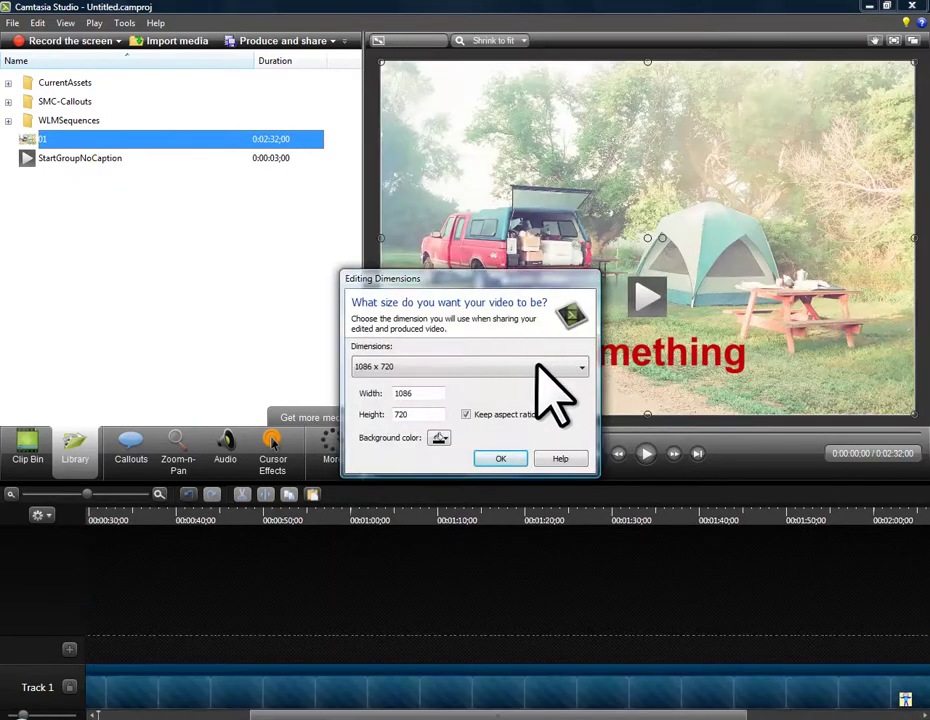
left_click(537, 366)
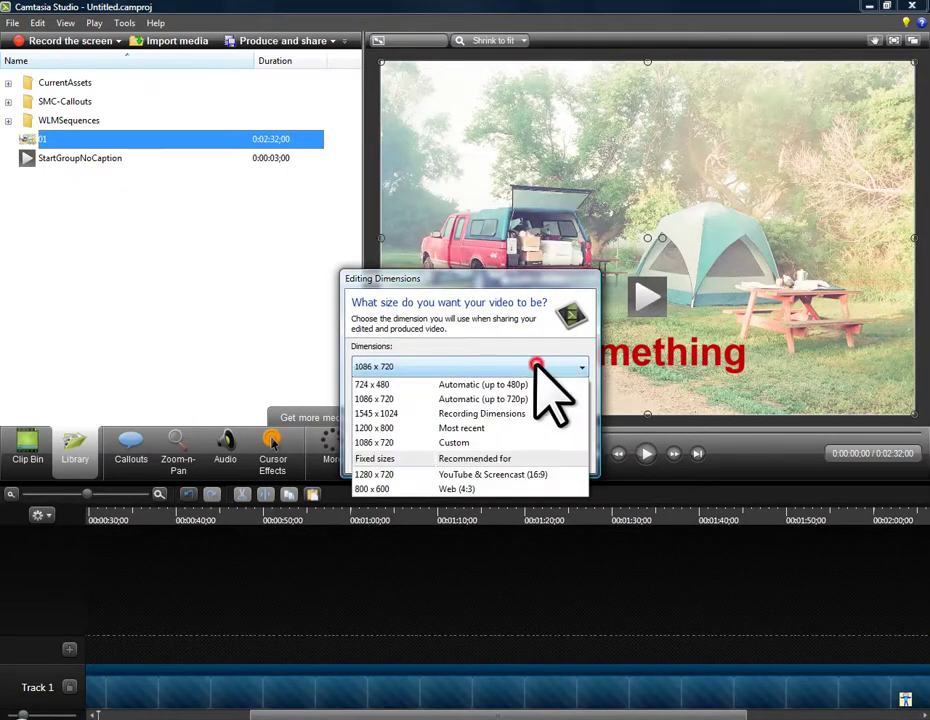
left_click(405, 431)
left_click(490, 455)
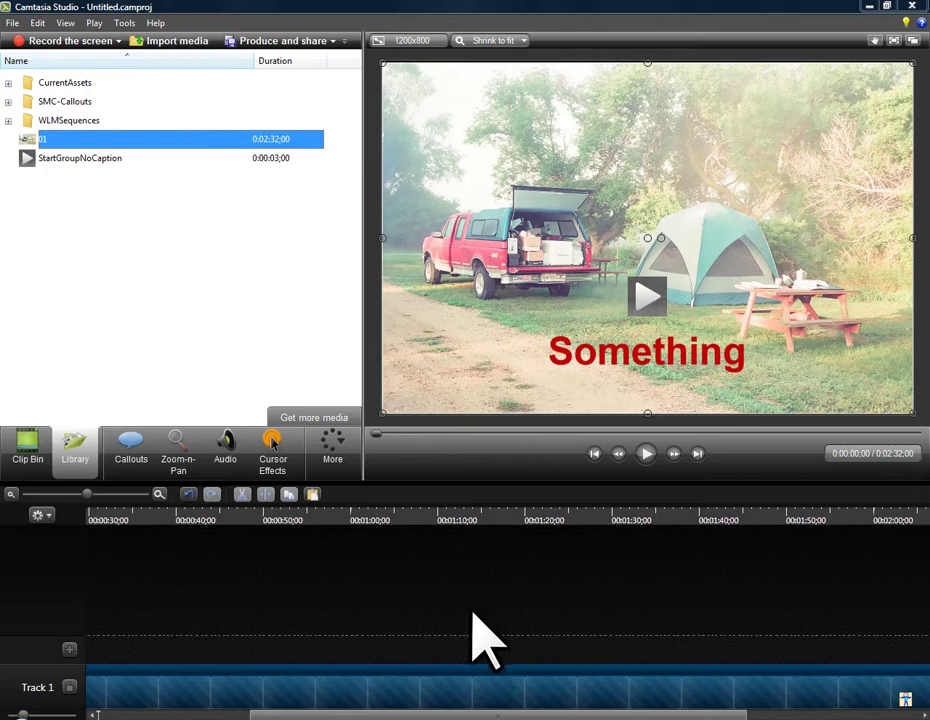
- Ungroup clip 01 and add Marker 1 at the start of the timeline
key("ctrl+F9")
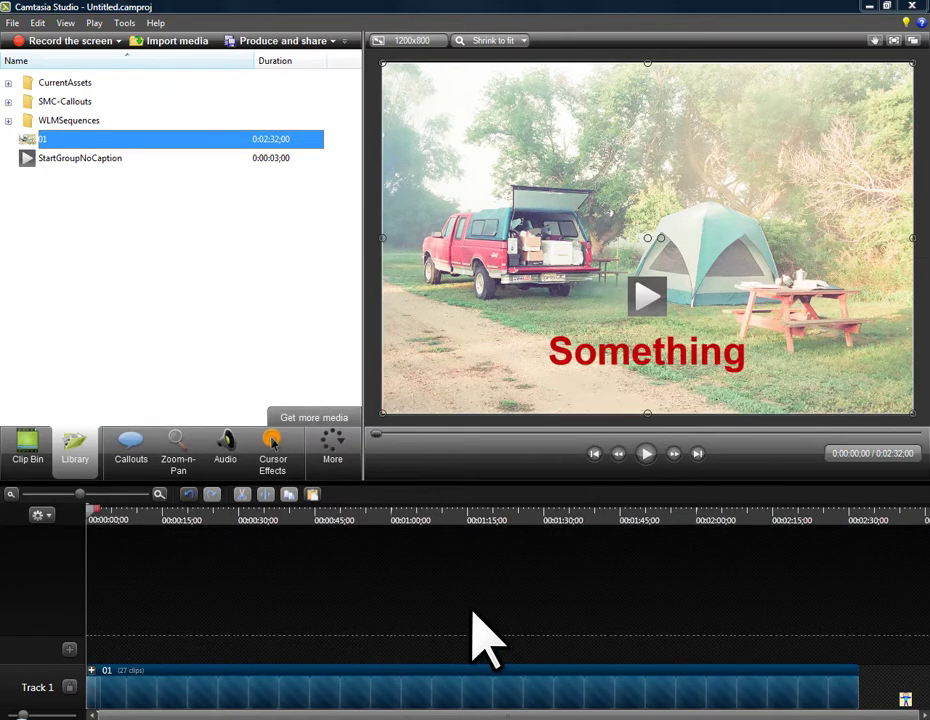
key("ctrl+u")
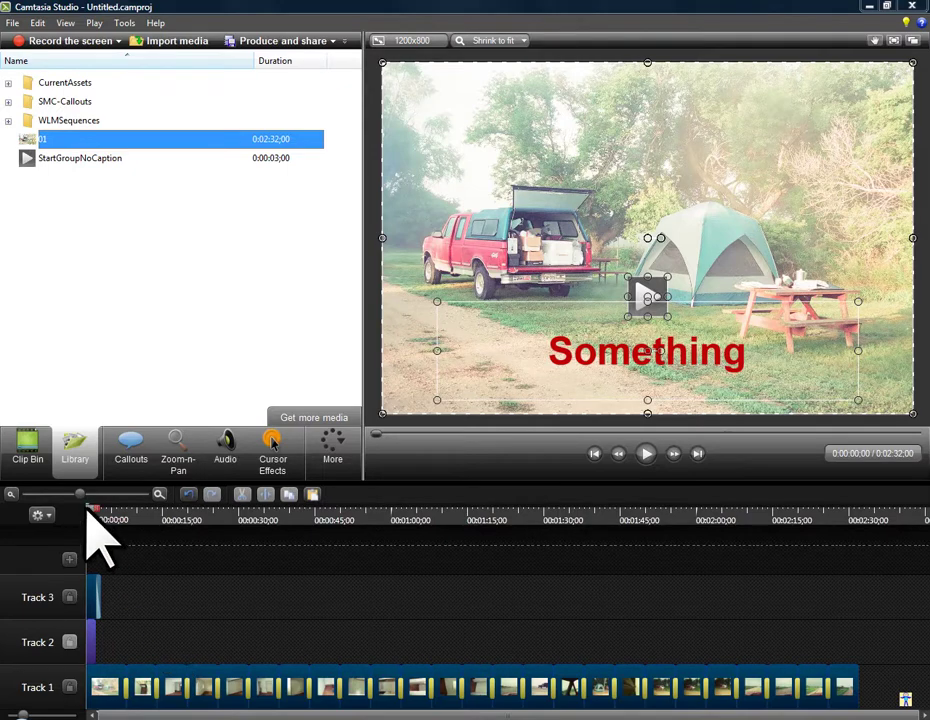
key("ctrl+m")
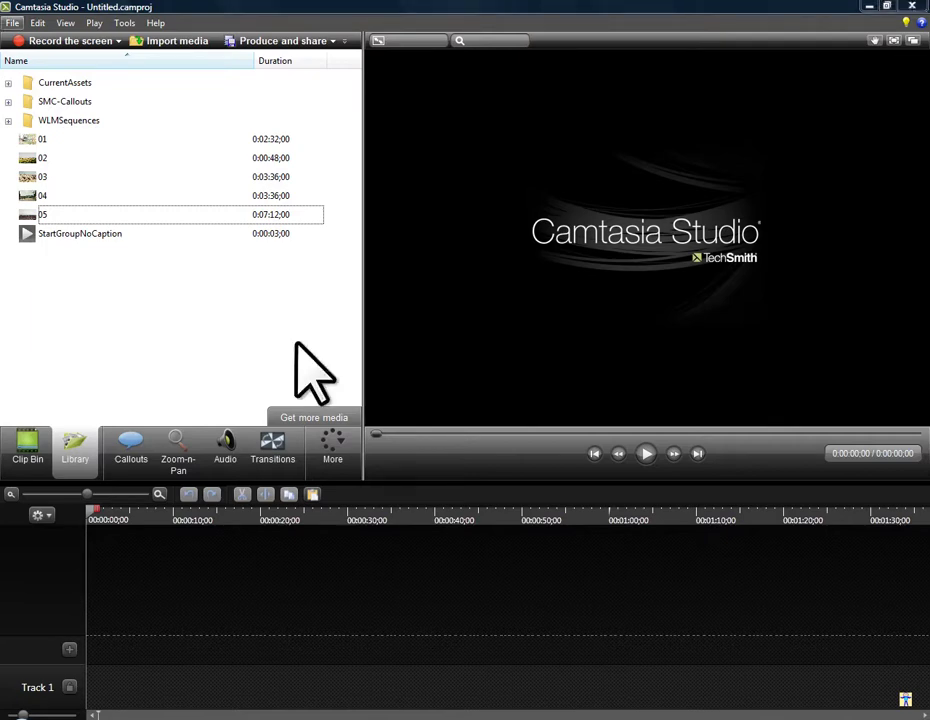
- Add library items 01 through 05 to Track 1 at 1200 x 800, fitting the 17:44 project in view
left_click(28, 142)
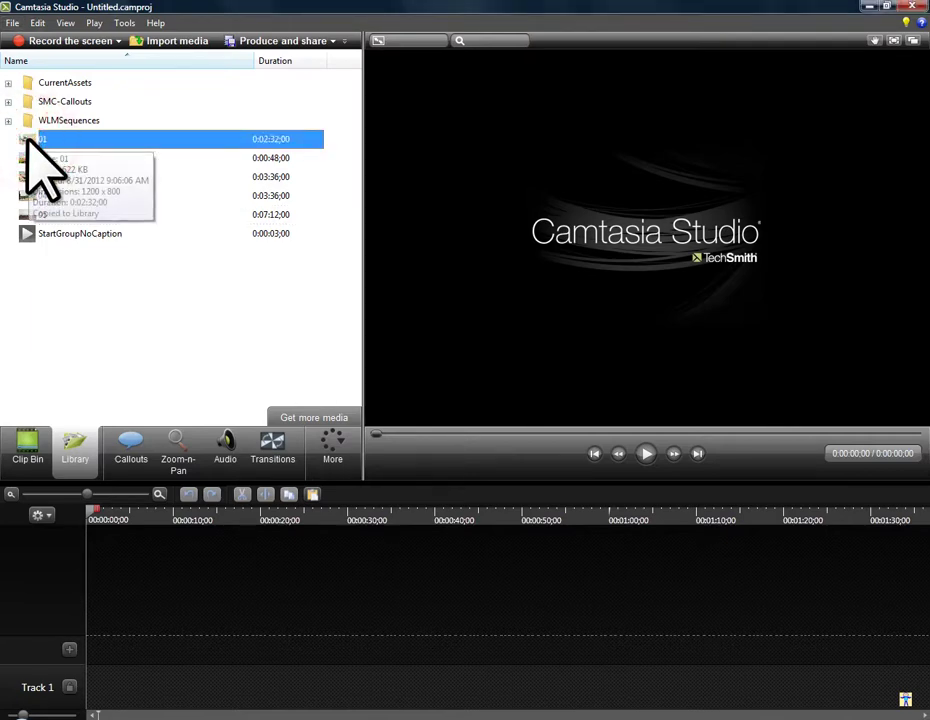
left_click(30, 218, "shift")
right_click(30, 216)
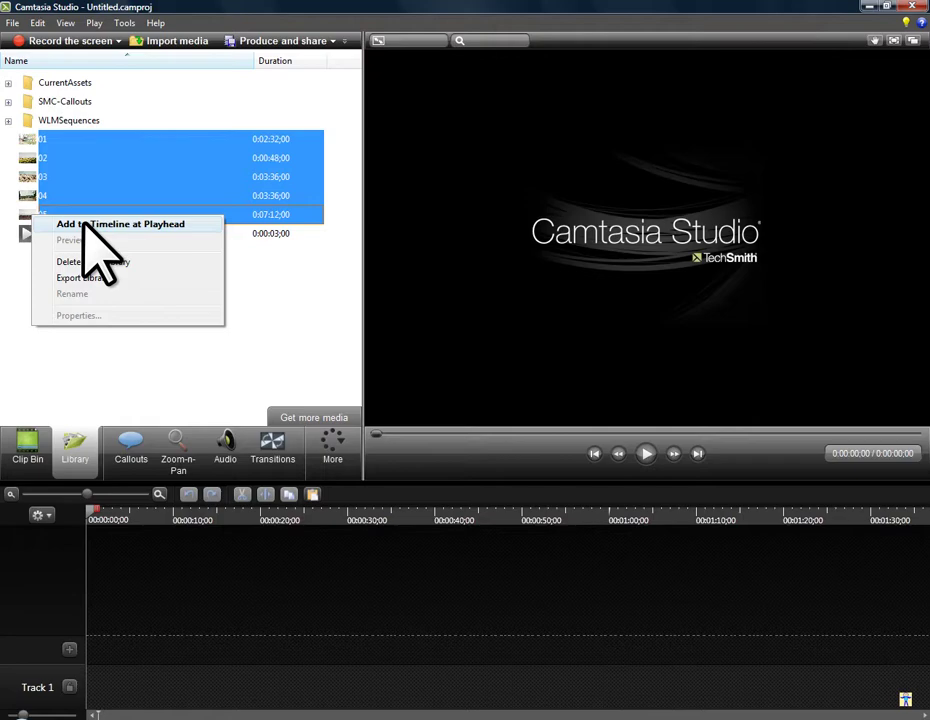
left_click(85, 225)
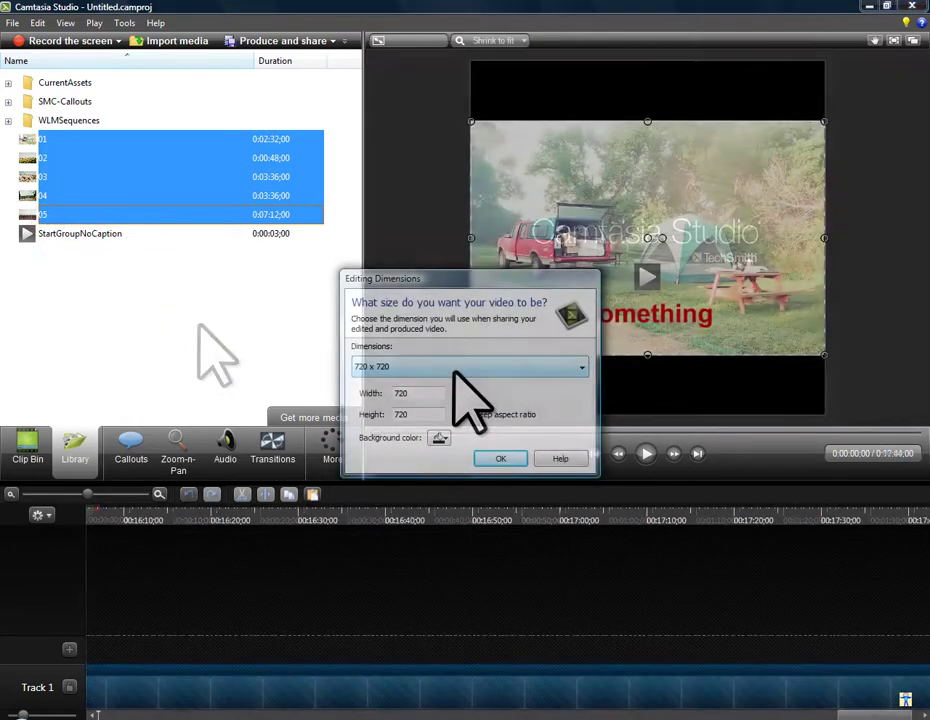
left_click(455, 366)
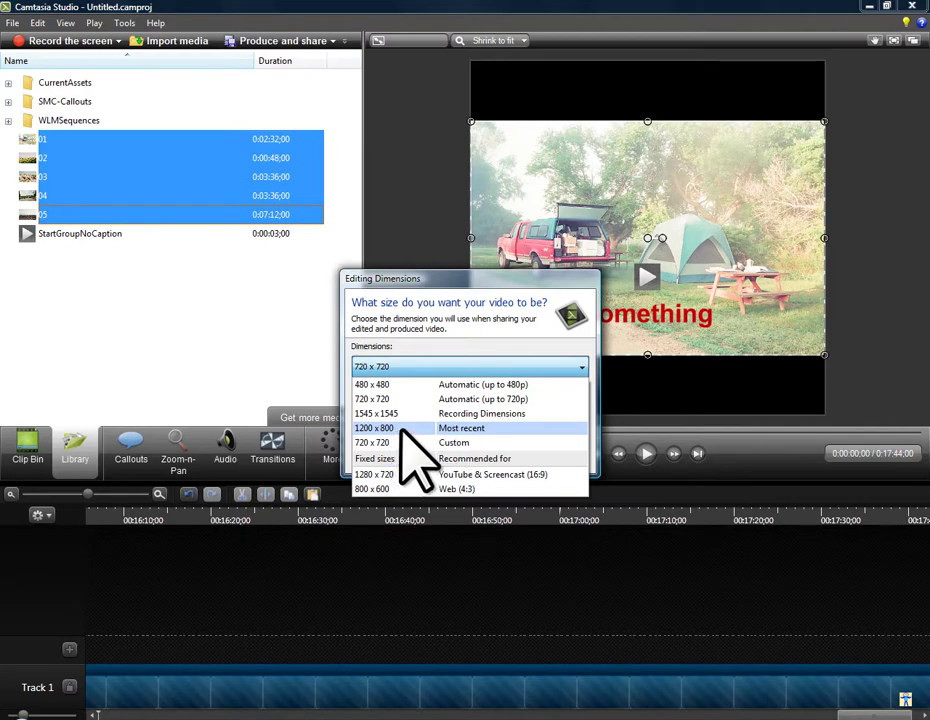
left_click(403, 430)
left_click(502, 459)
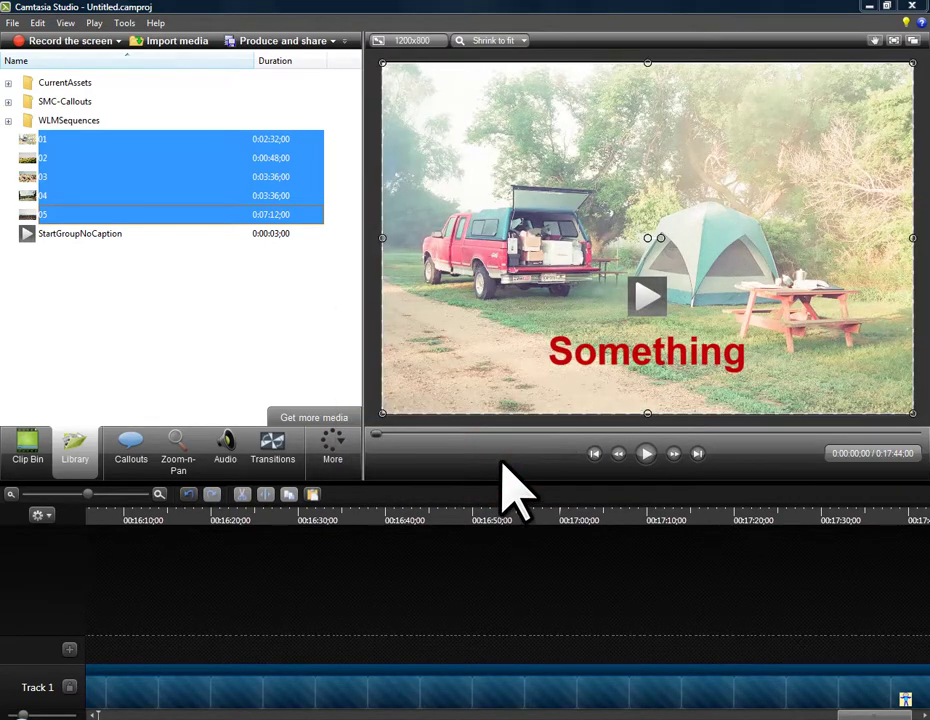
left_click(521, 600)
key("ctrl+F9")
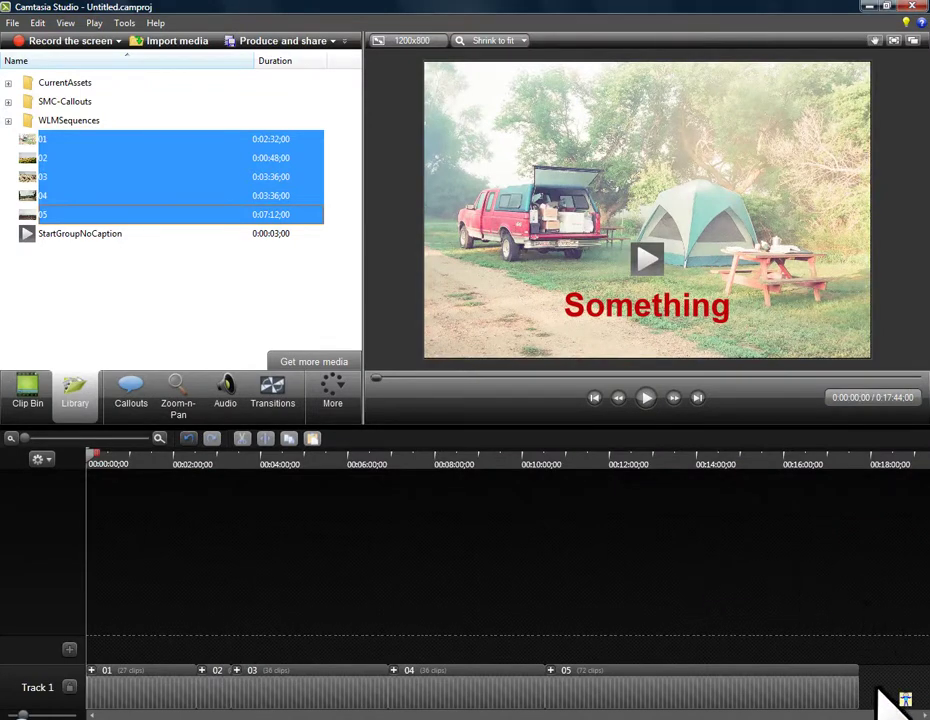
- Select all five slideshow groups on Track 1 and ungroup them into photo clips
left_click_drag(877, 688, 45, 706)
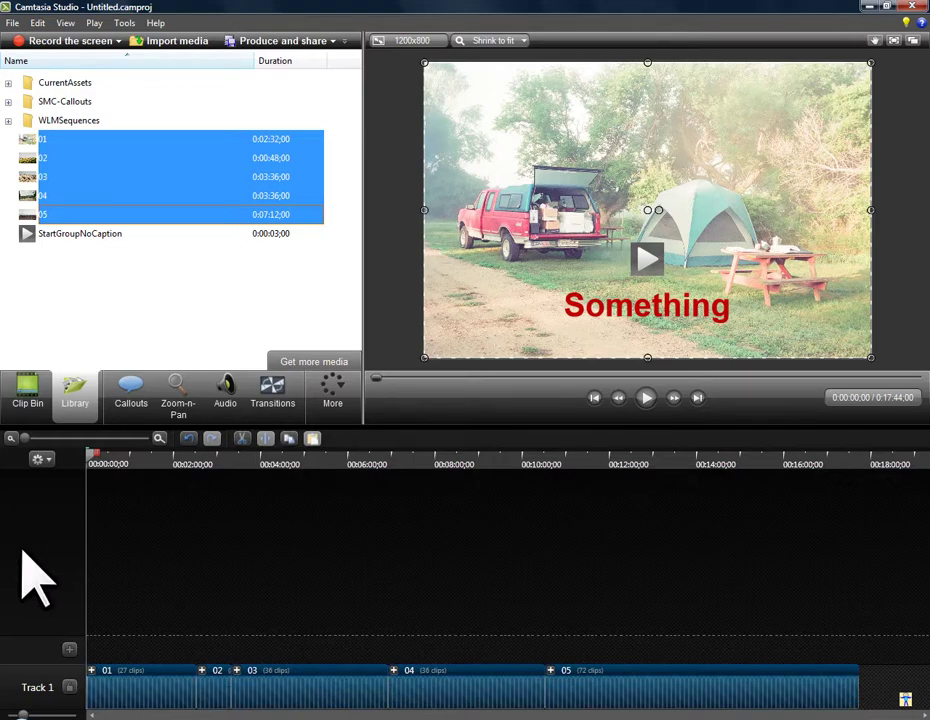
key("ctrl+u")
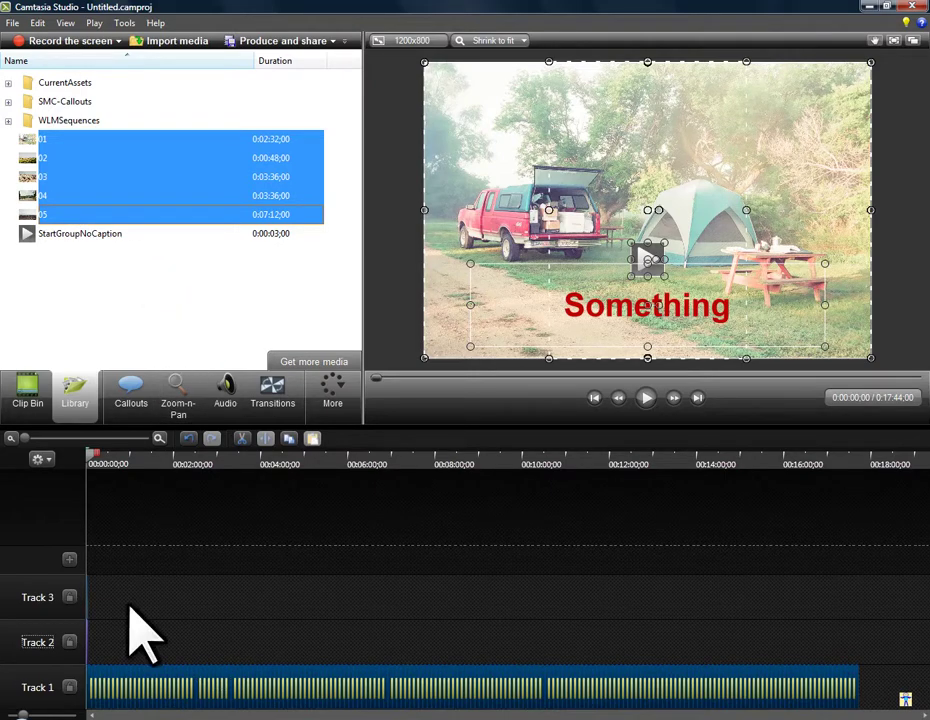
- Apply the Fade transition between every photo clip on Track 1
left_click(194, 464)
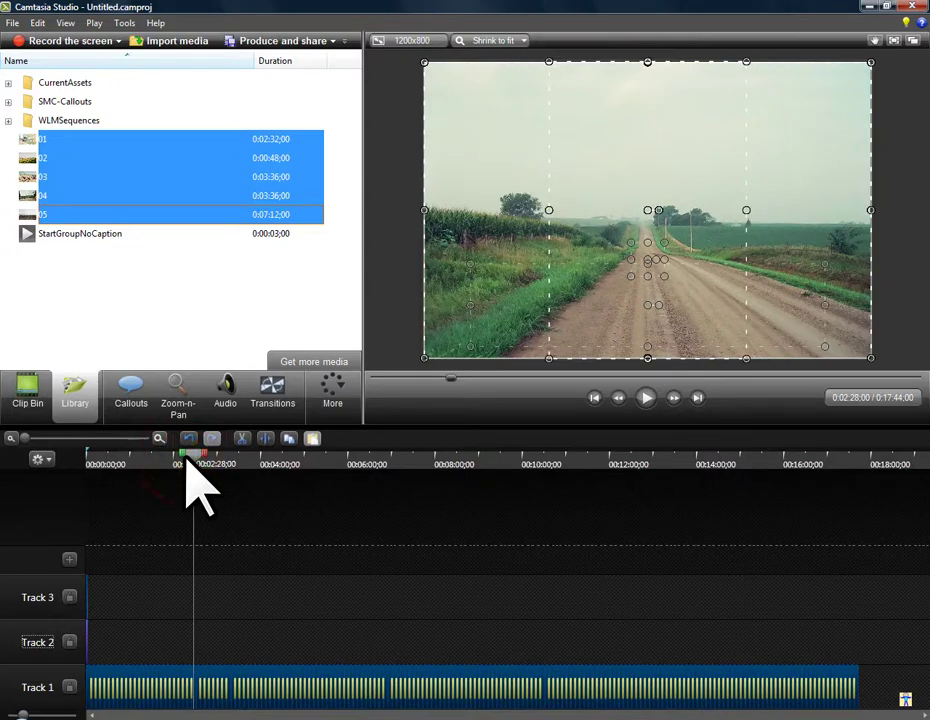
left_click(79, 438)
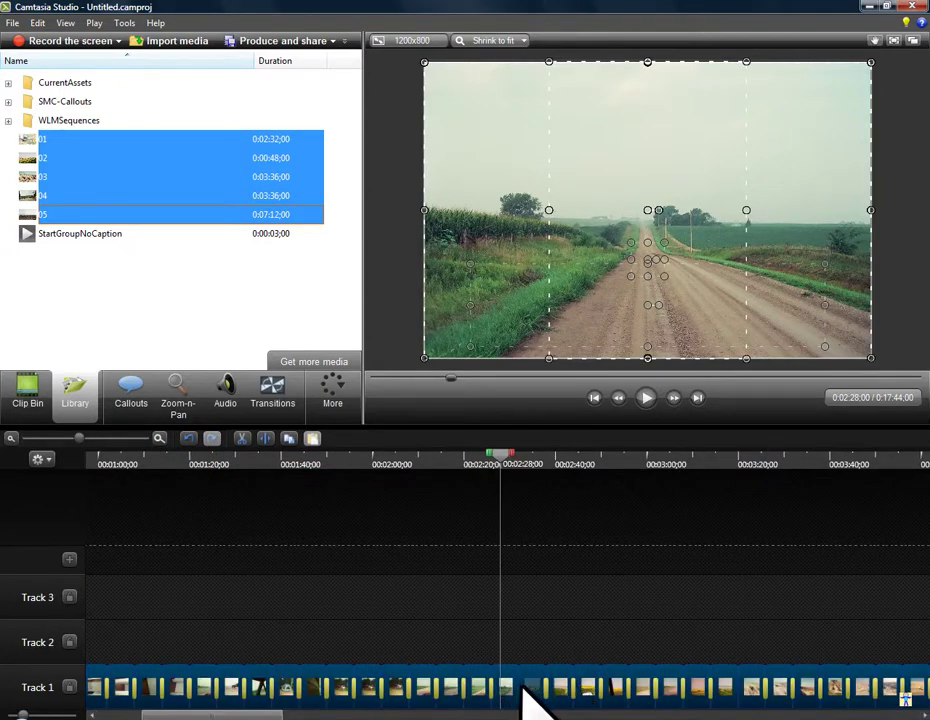
left_click(277, 393)
left_click(160, 258)
left_click_drag(172, 282, 556, 688)
left_click(582, 631)
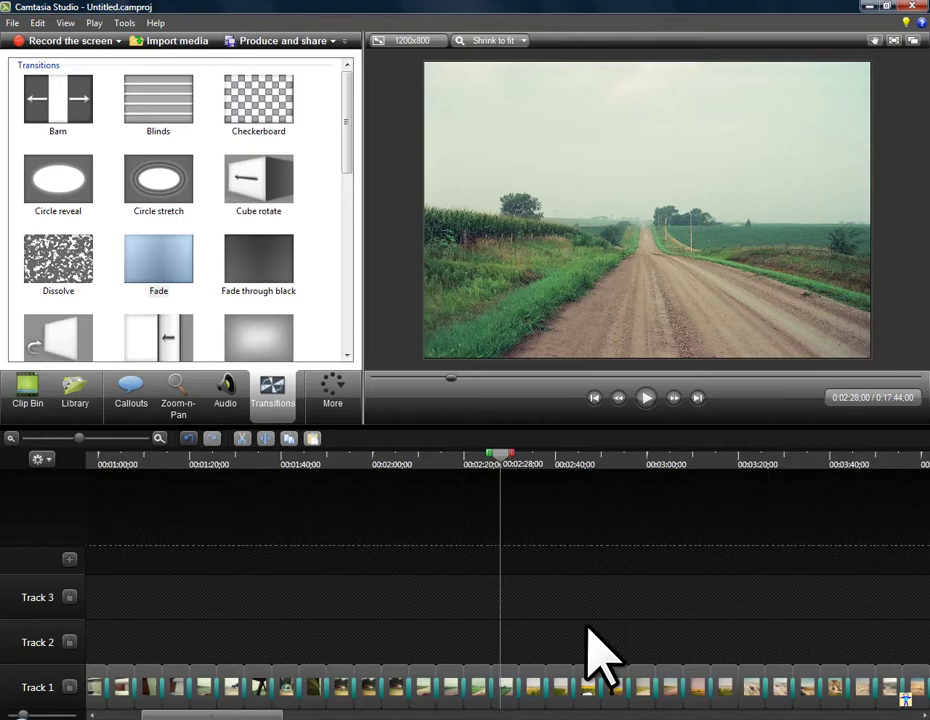
- Save the combined project as AllPhotos.camproj in the ProjectFiles folder
left_click(34, 402)
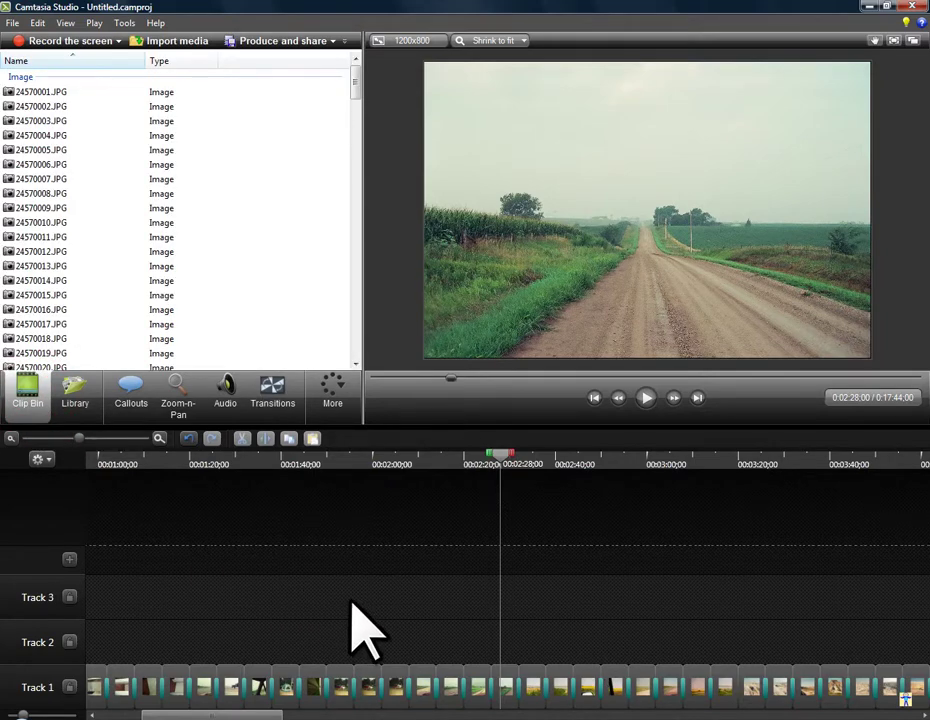
key("ctrl+s")
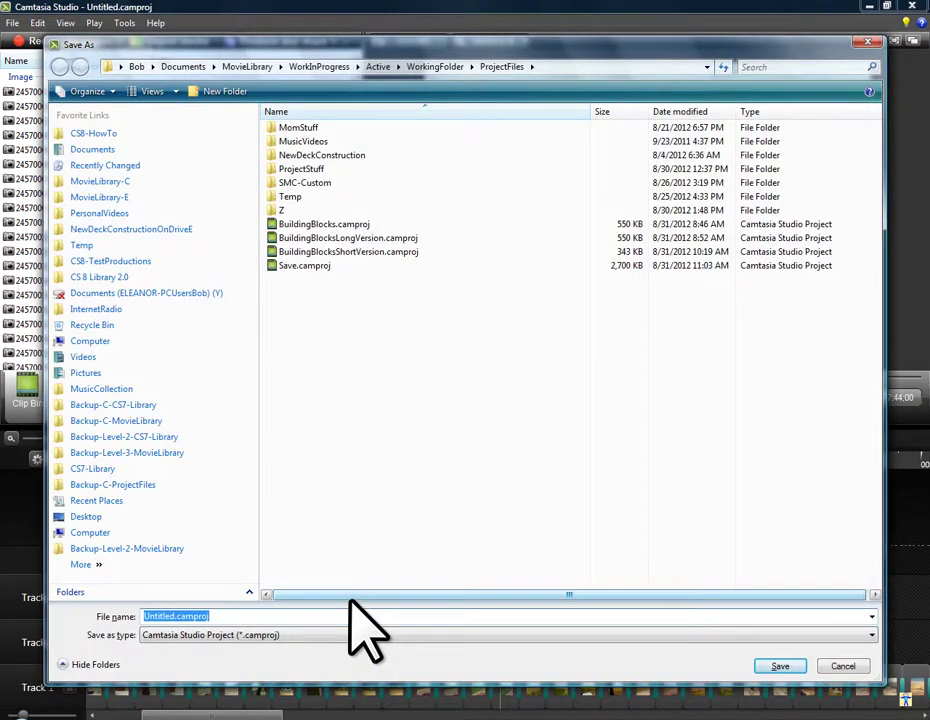
type("AllPhotos")
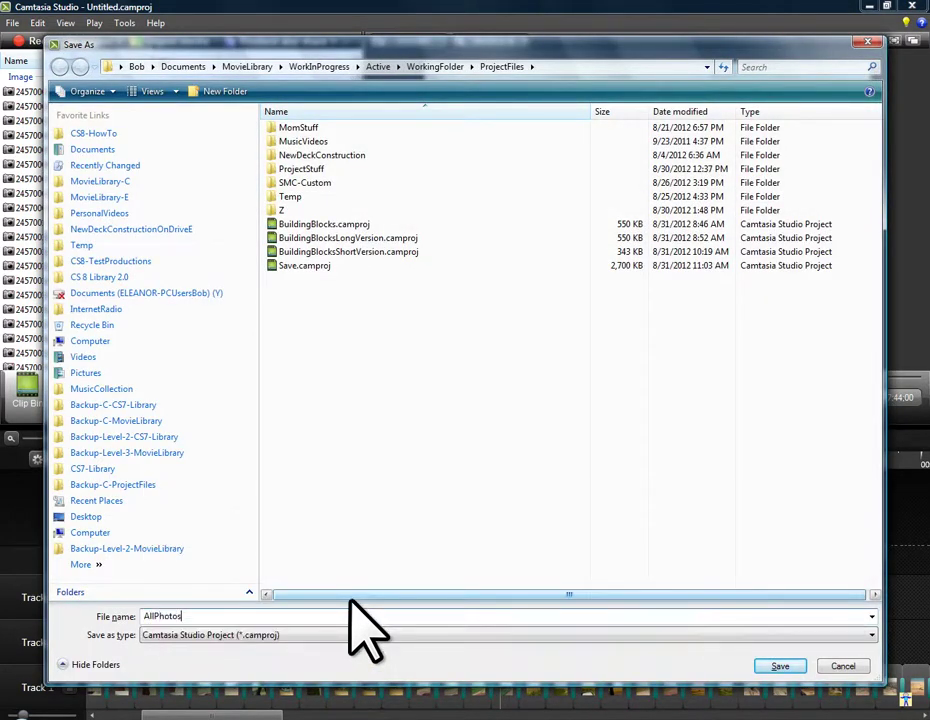
key("Return")
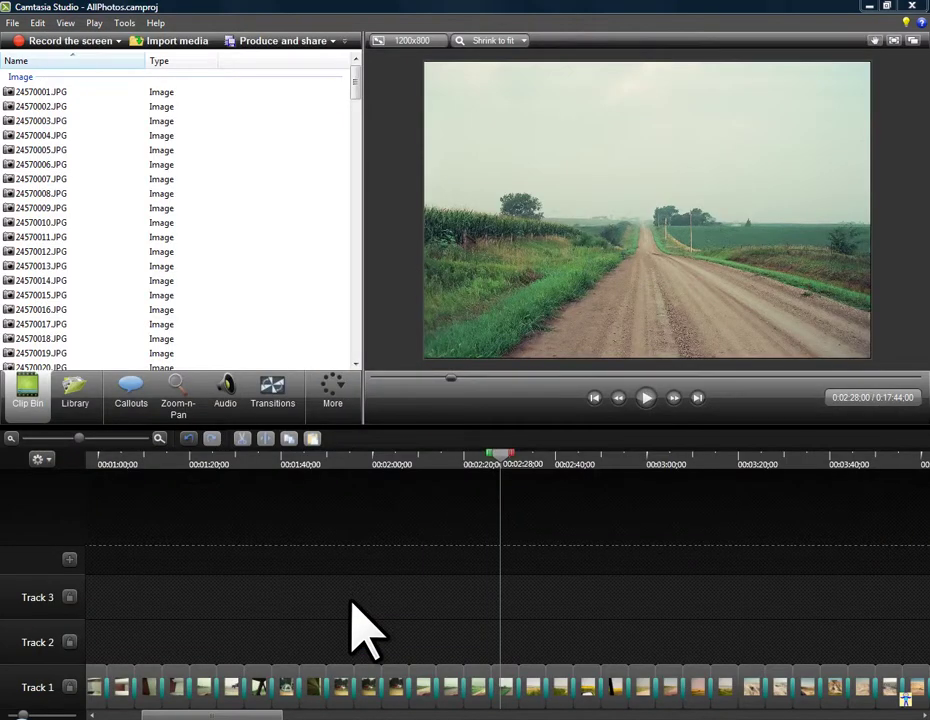